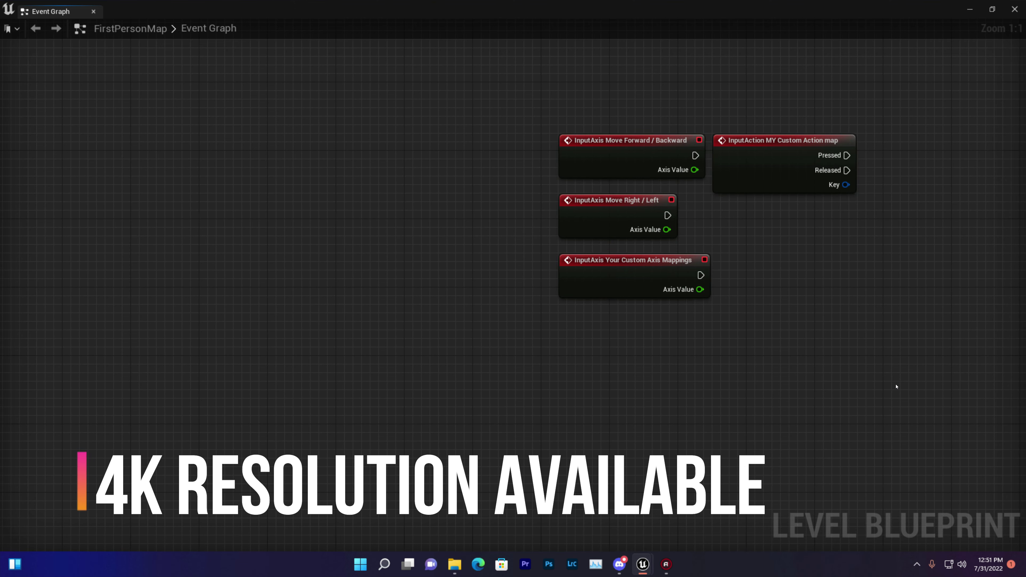
Rearrange the Event Graph and inspect the custom action and axis event nodes
right_drag(894, 358, 499, 284)
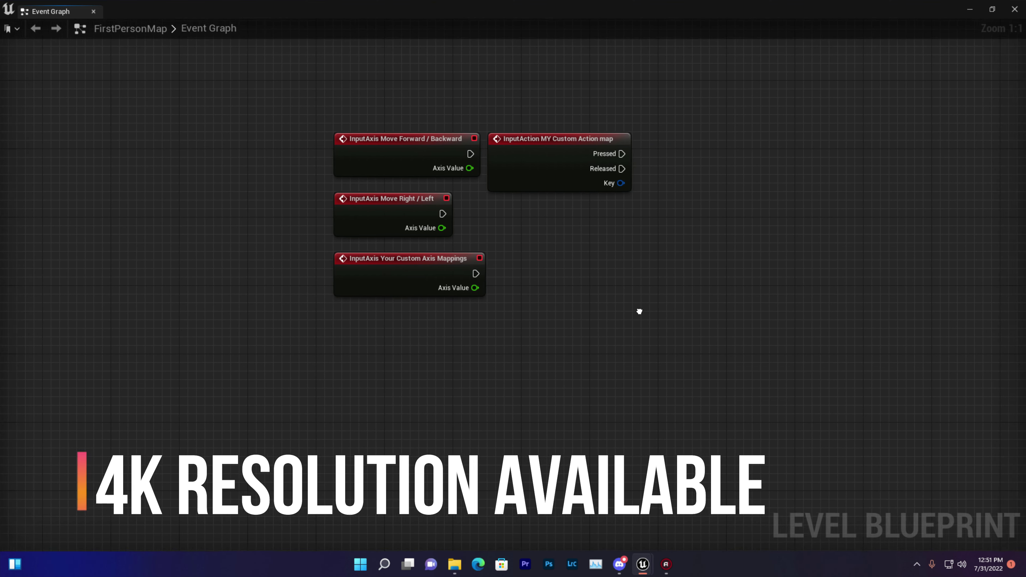
drag(485, 144, 527, 143)
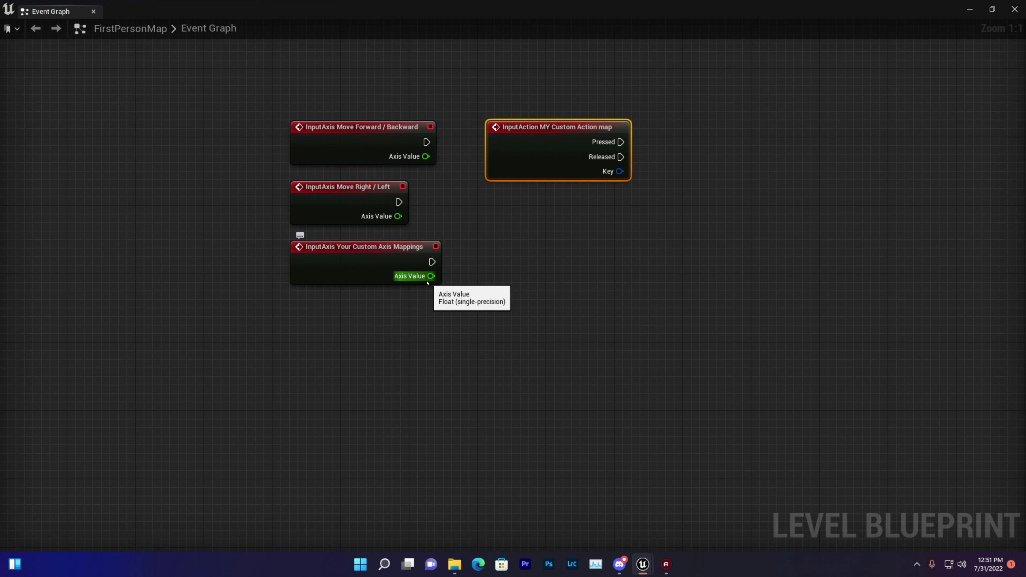
drag(411, 275, 529, 280)
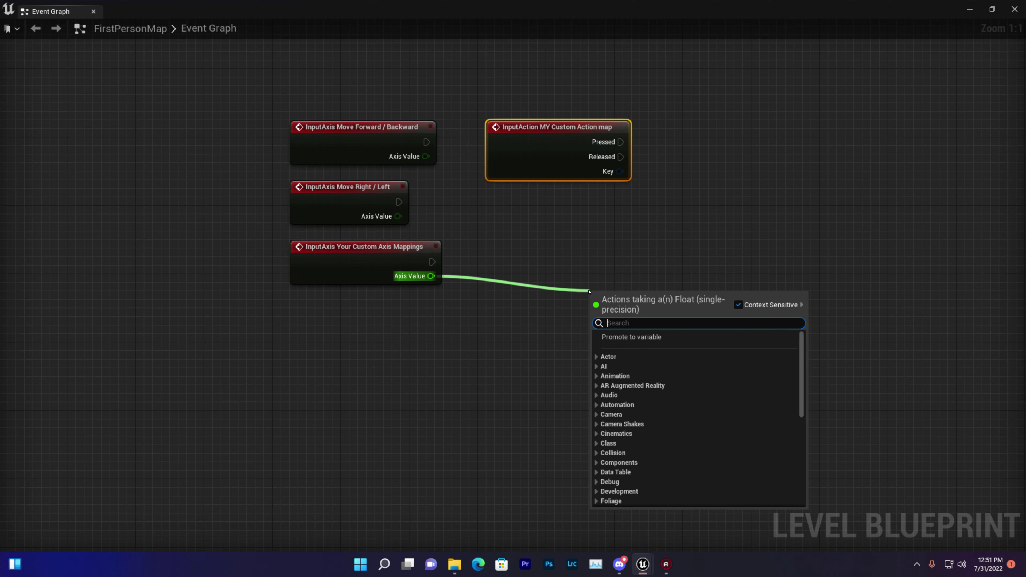
right_drag(566, 225, 459, 239)
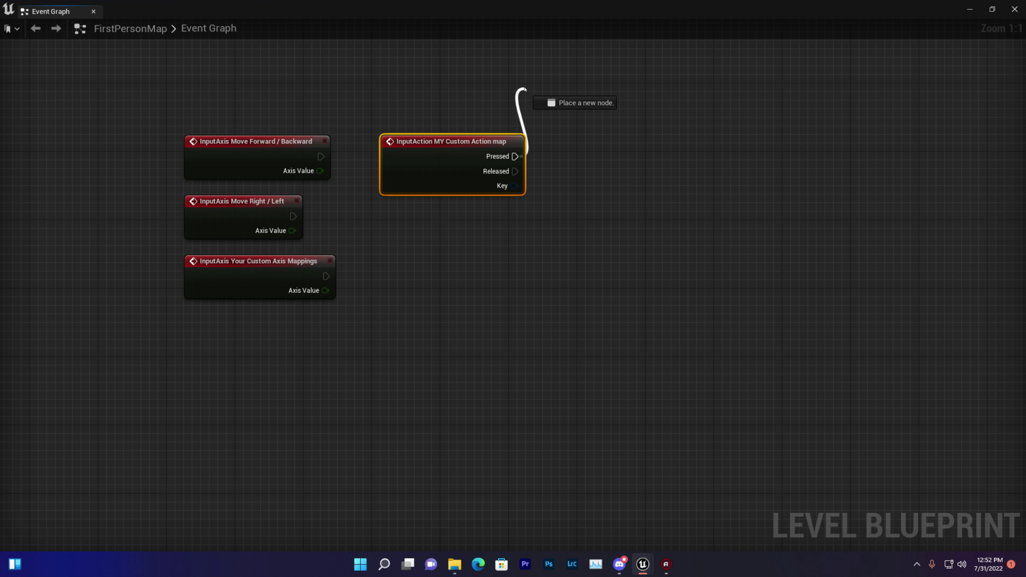
mouse_move(515, 171)
mouse_down()
mouse_move(522, 92)
mouse_move(561, 242)
mouse_up()
click(560, 242)
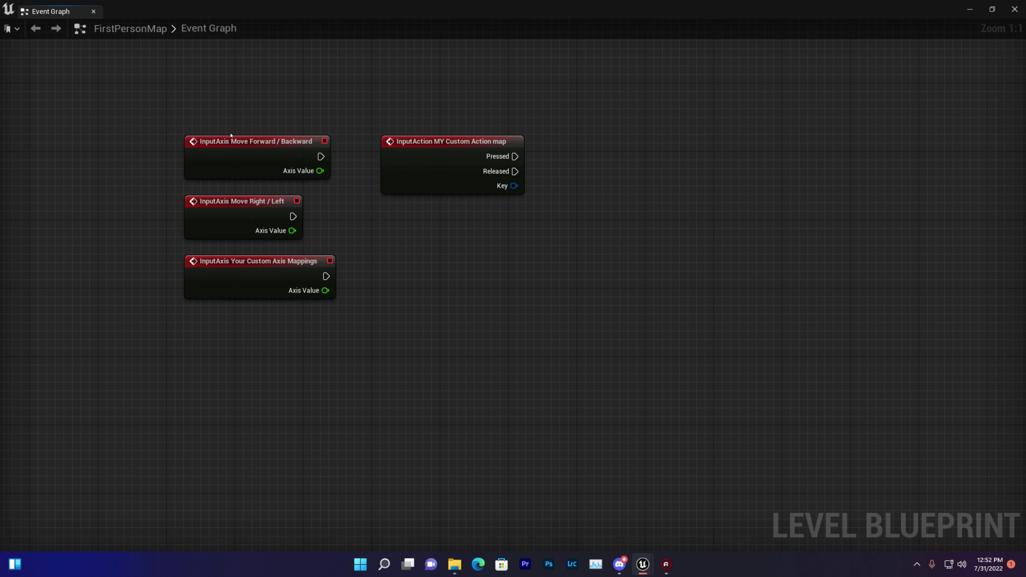
drag(233, 124, 440, 350)
click(477, 330)
In Project Settings, trash the MY Custom Action map and Your Custom Axis Mappings groups
mouse_move(646, 566)
click(790, 511)
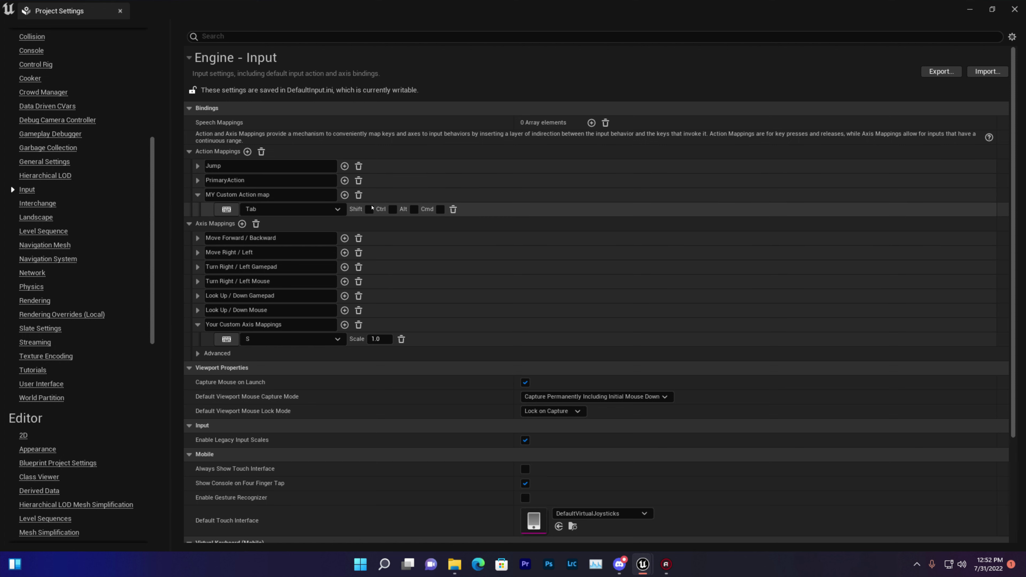
click(358, 195)
click(359, 297)
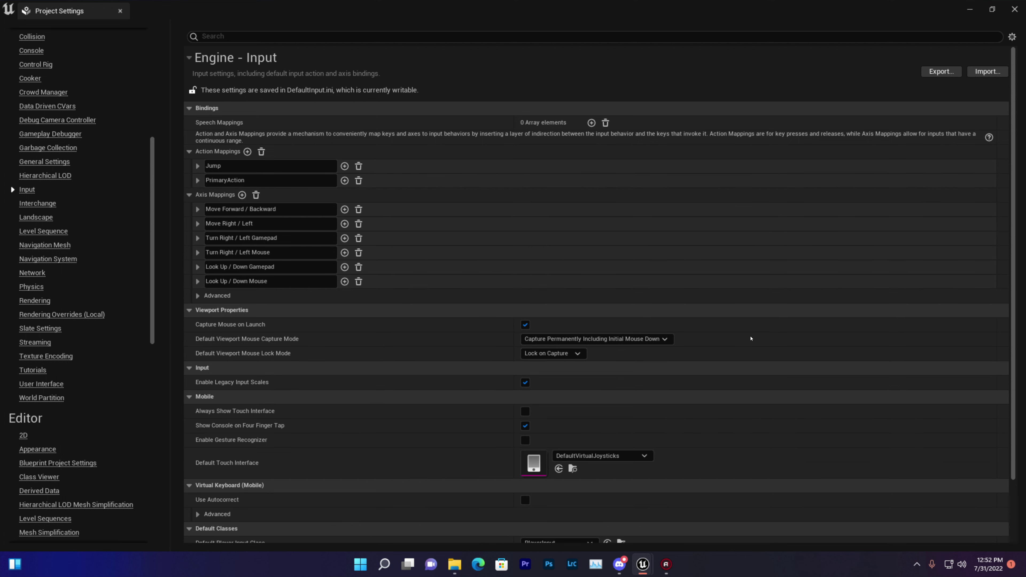
Delete the custom axis and custom action event nodes from the Event Graph
mouse_move(643, 563)
click(669, 502)
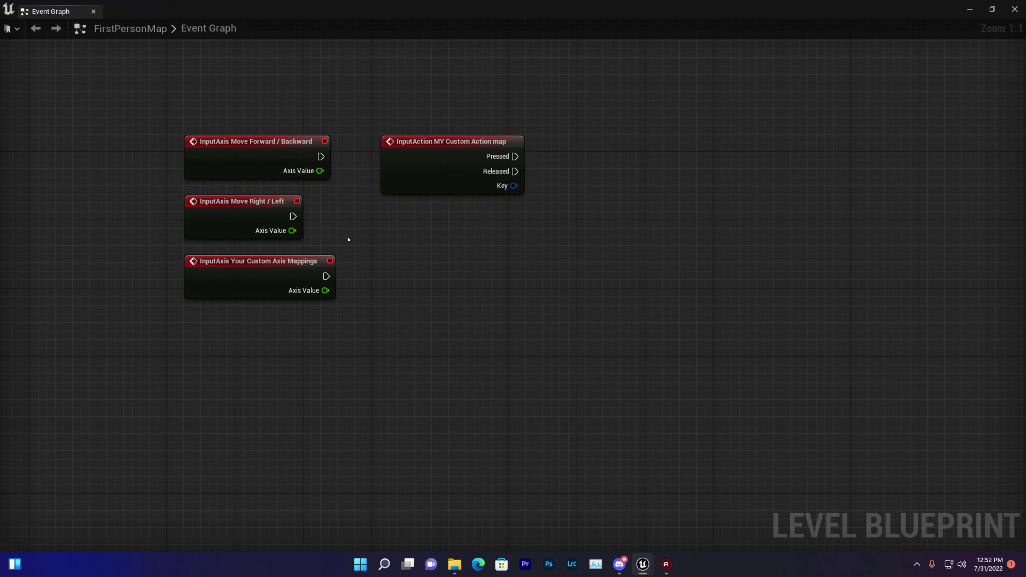
click(287, 285)
key(Delete)
click(429, 151)
key(Delete)
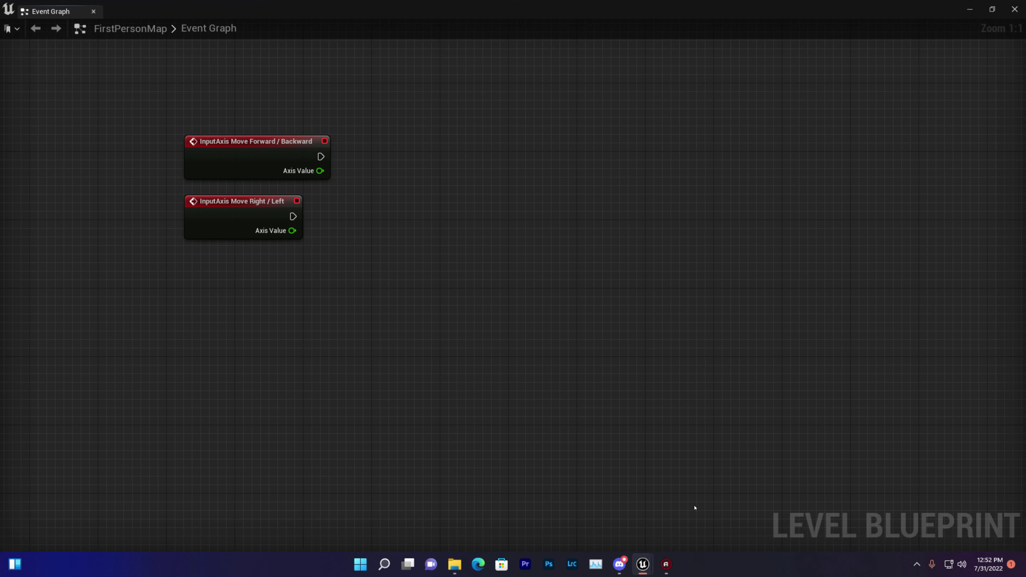
mouse_move(660, 561)
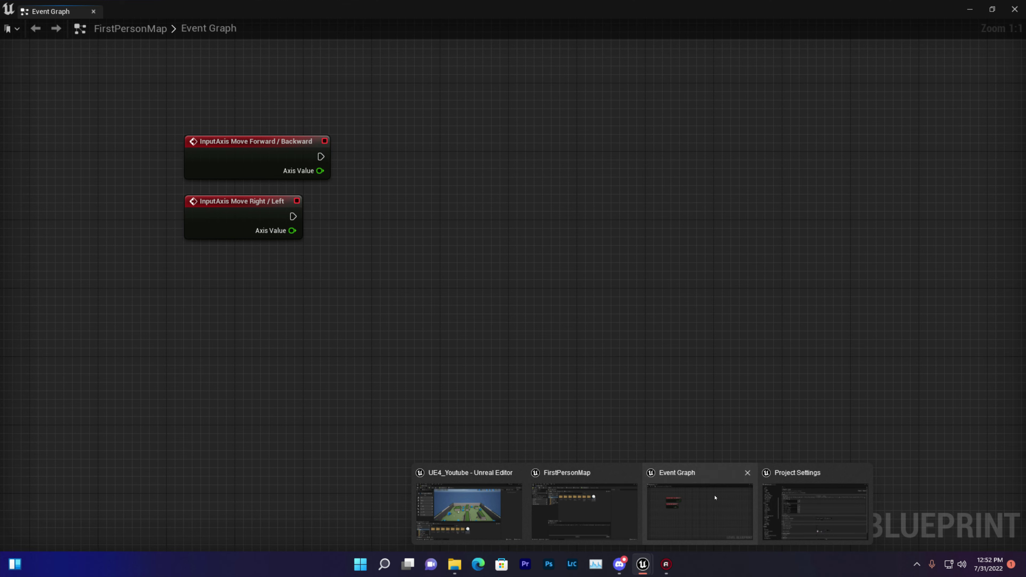
Add a new Axis Mappings entry in Project Settings and name it AA Game
click(779, 497)
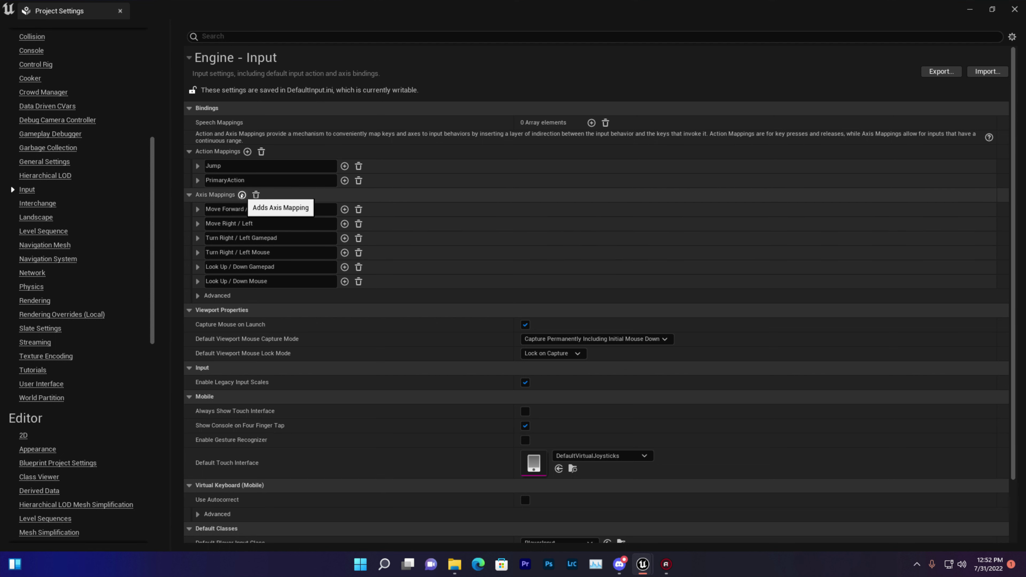
click(242, 195)
text(AA Game)
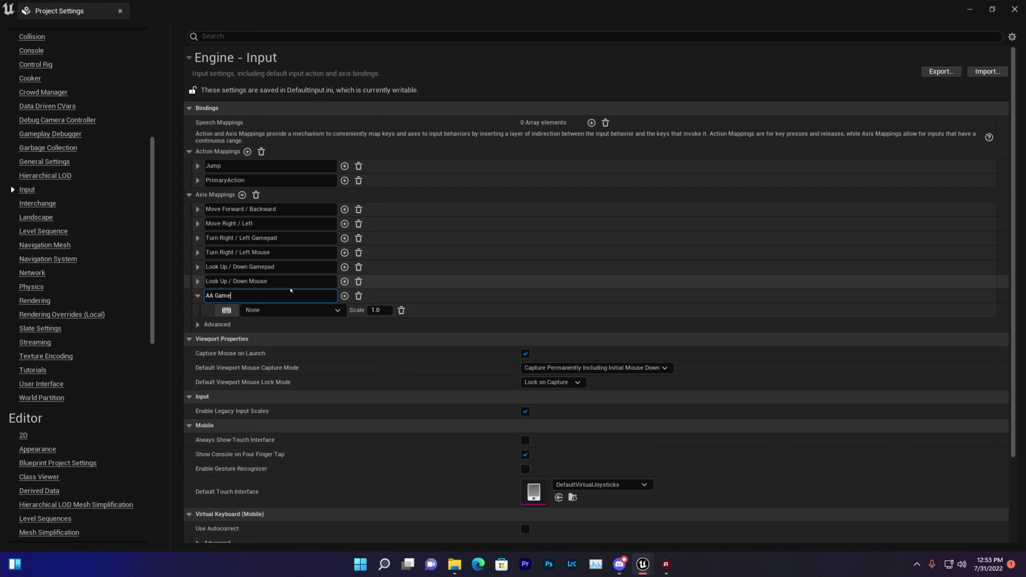
Browse the Keyboard and Gesture categories in AA Game's key list
click(252, 309)
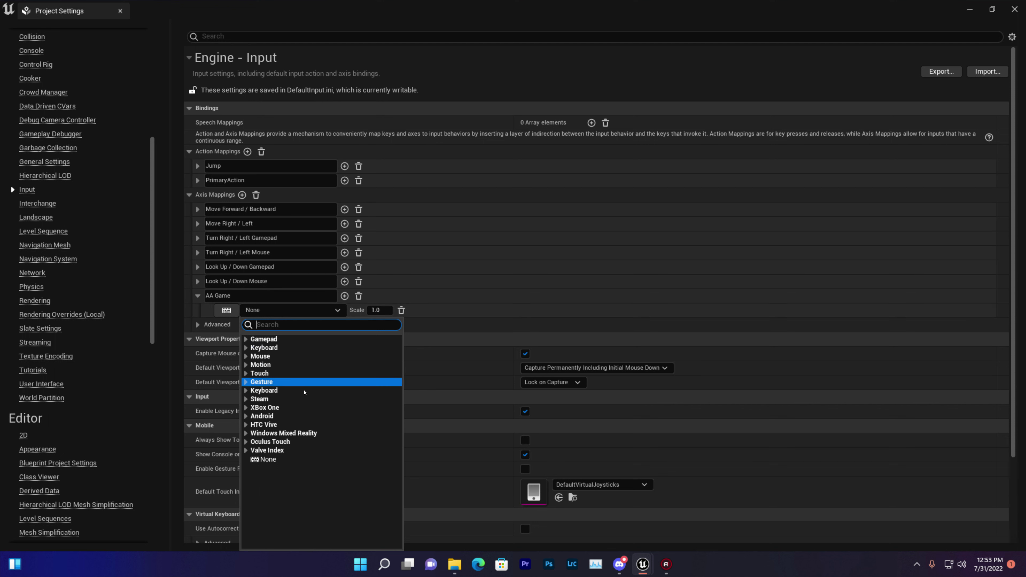
click(246, 348)
click(246, 347)
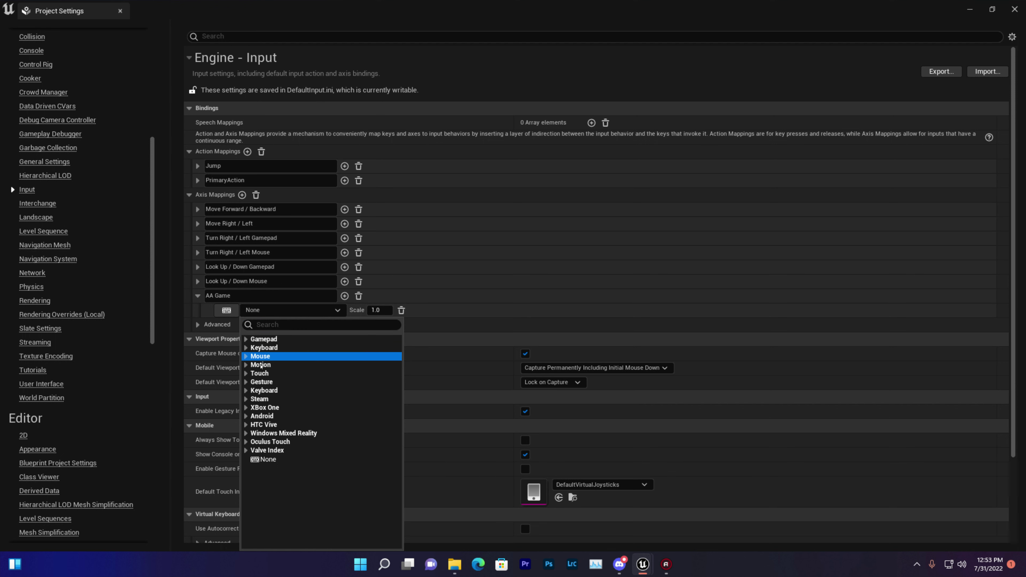
click(245, 382)
click(227, 383)
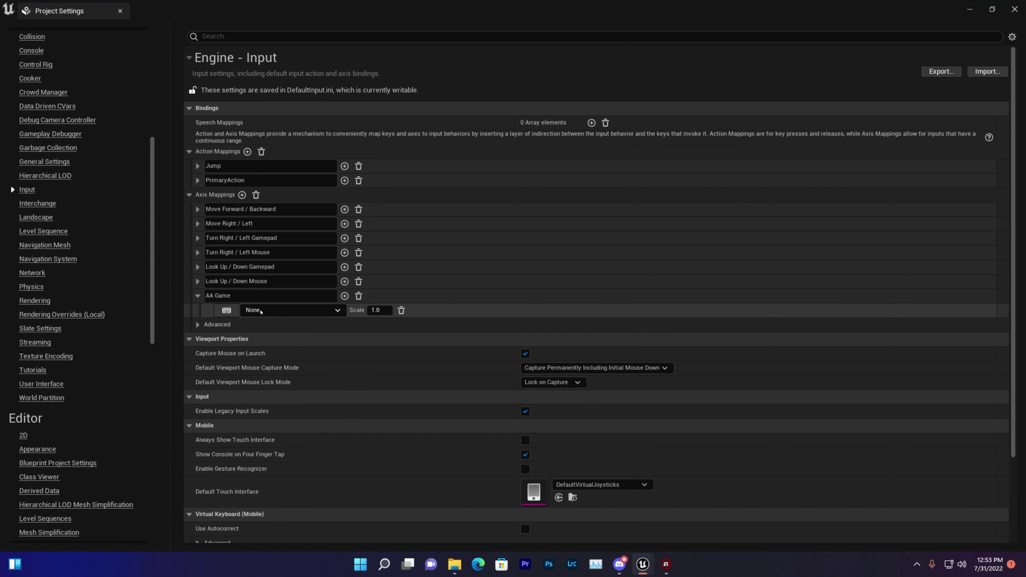
Search the key list for 'm' and bind AA Game to the M key
click(260, 311)
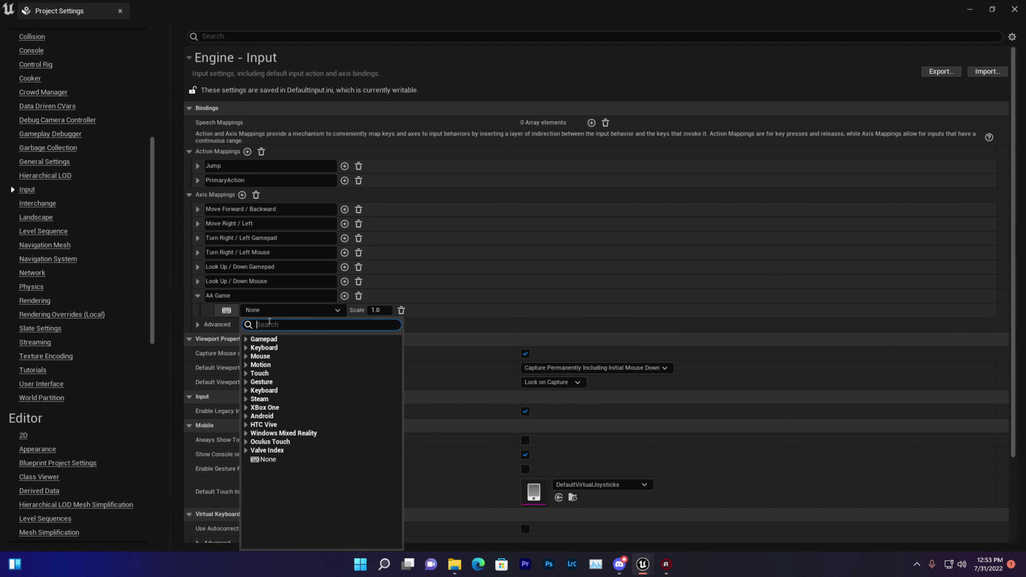
text(s)
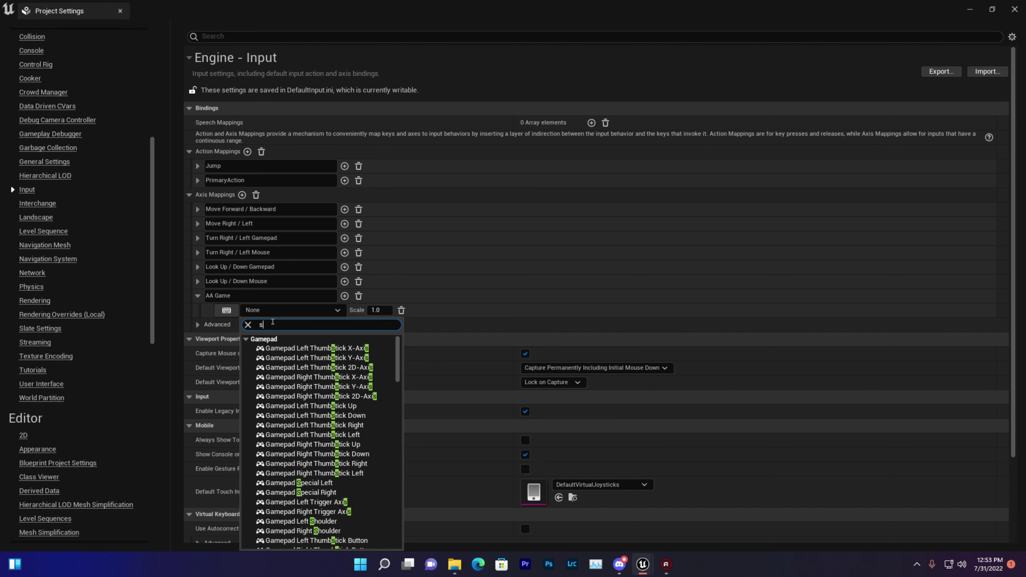
scroll(314, 412, down, 5)
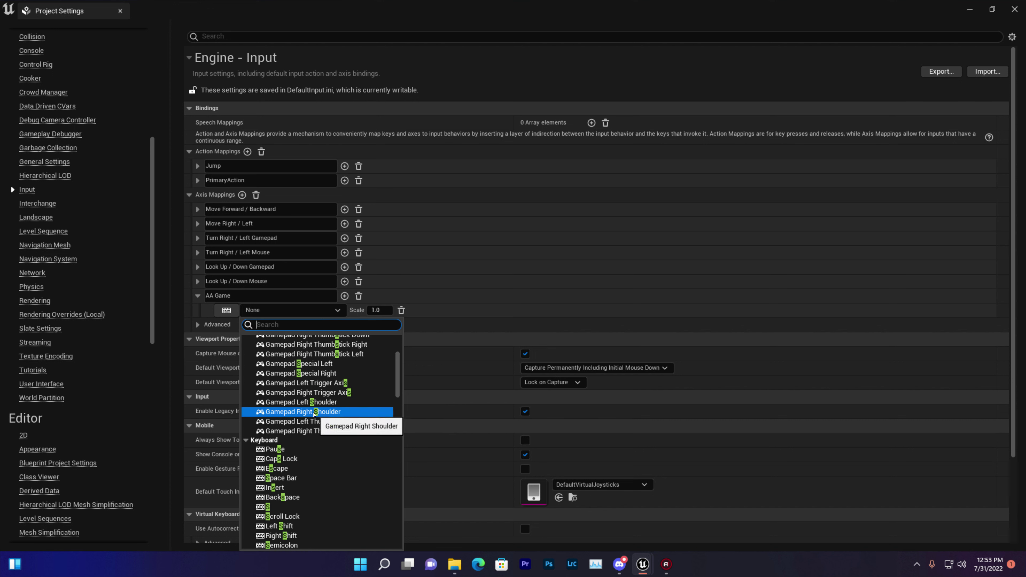
key(BackSpace)
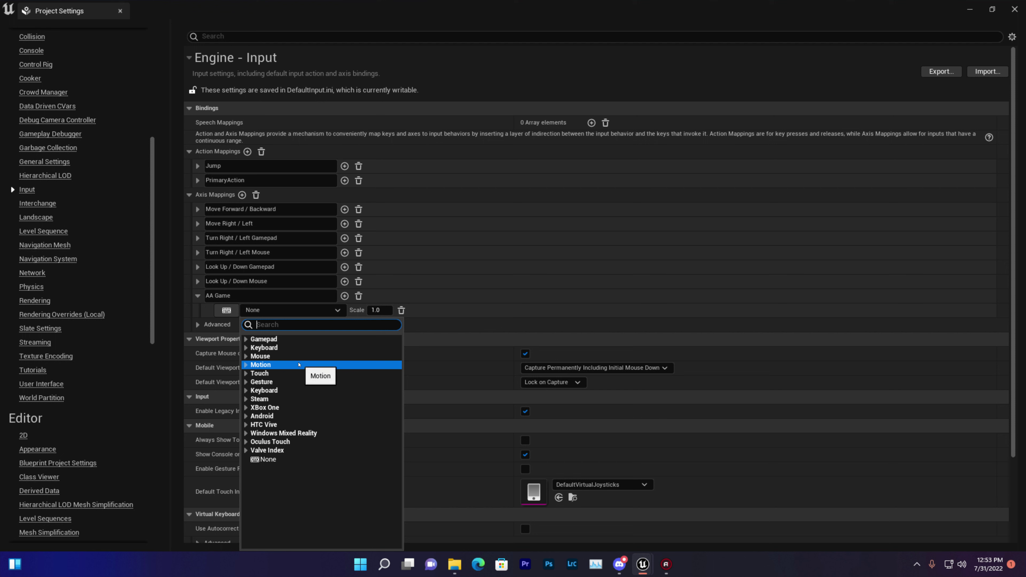
text(m)
scroll(311, 465, down, 4)
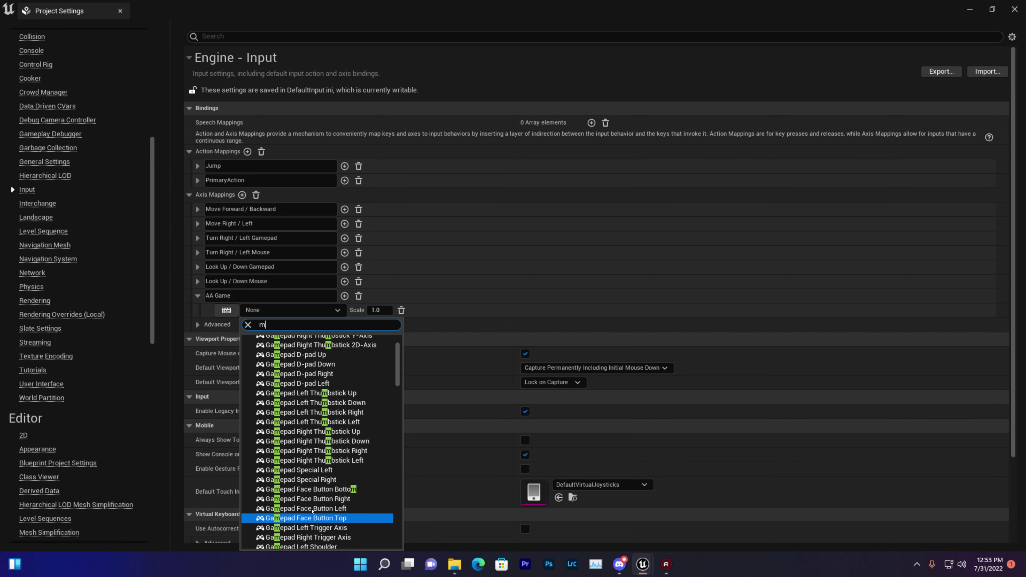
scroll(312, 505, down, 5)
scroll(310, 485, down, 3)
click(283, 436)
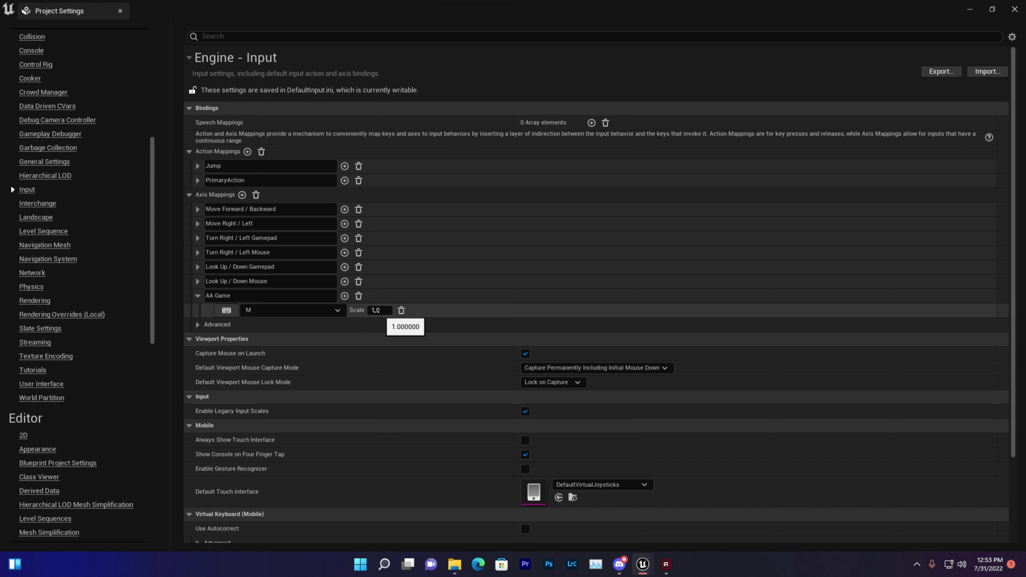
Change the AA Game M-key scale from 1.0 to 2.0
click(376, 310)
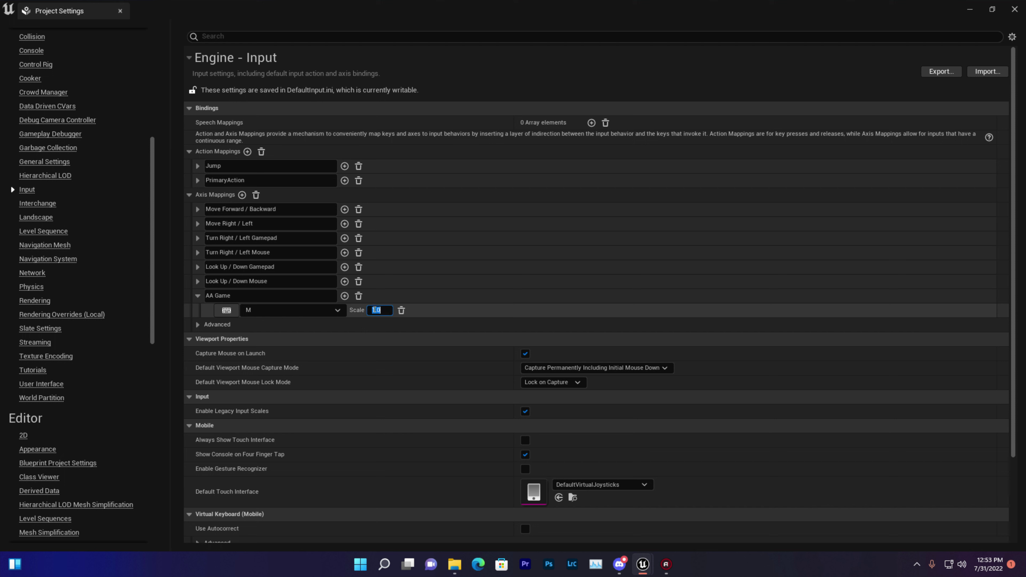
text(2)
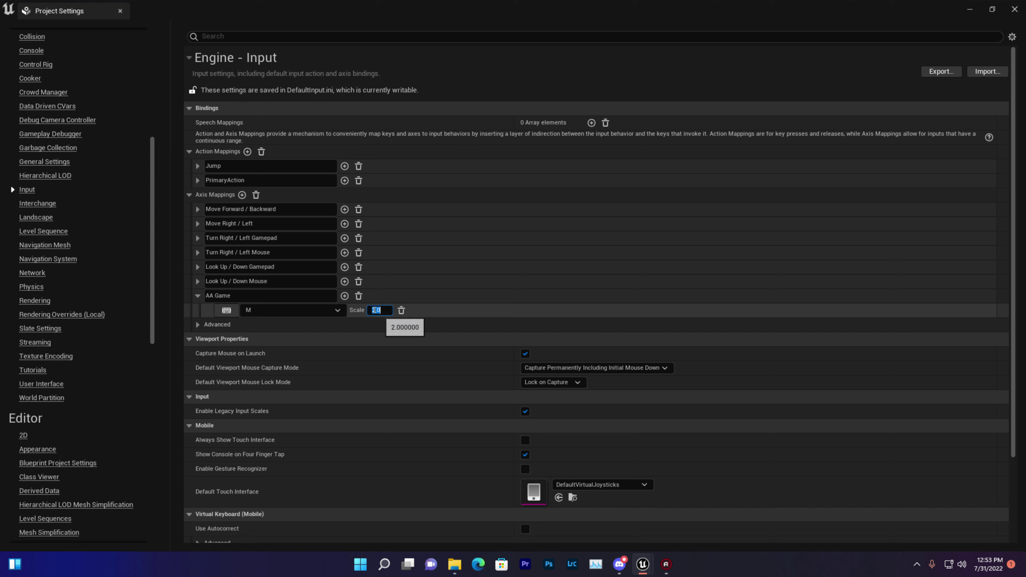
key(Return)
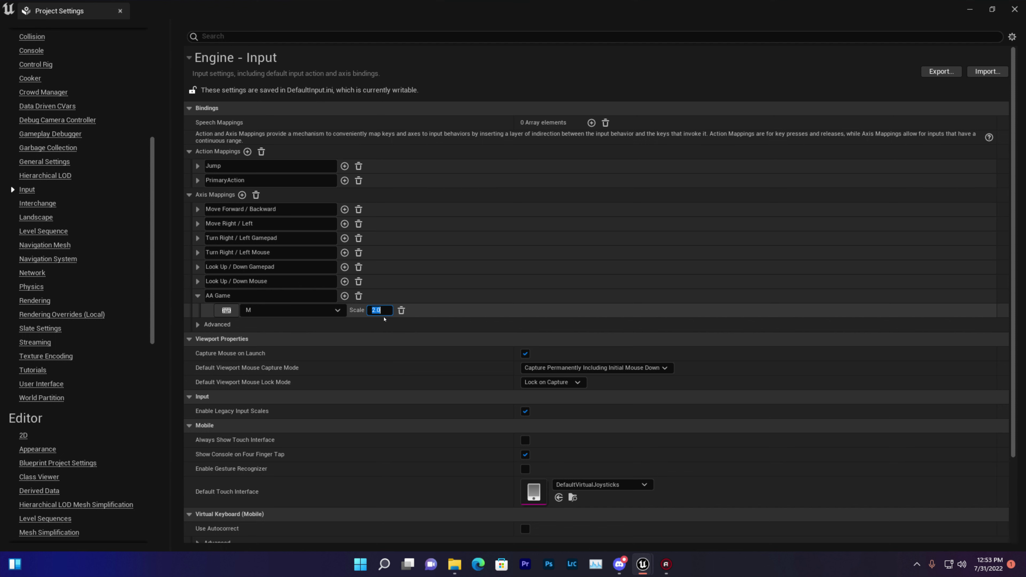
click(297, 311)
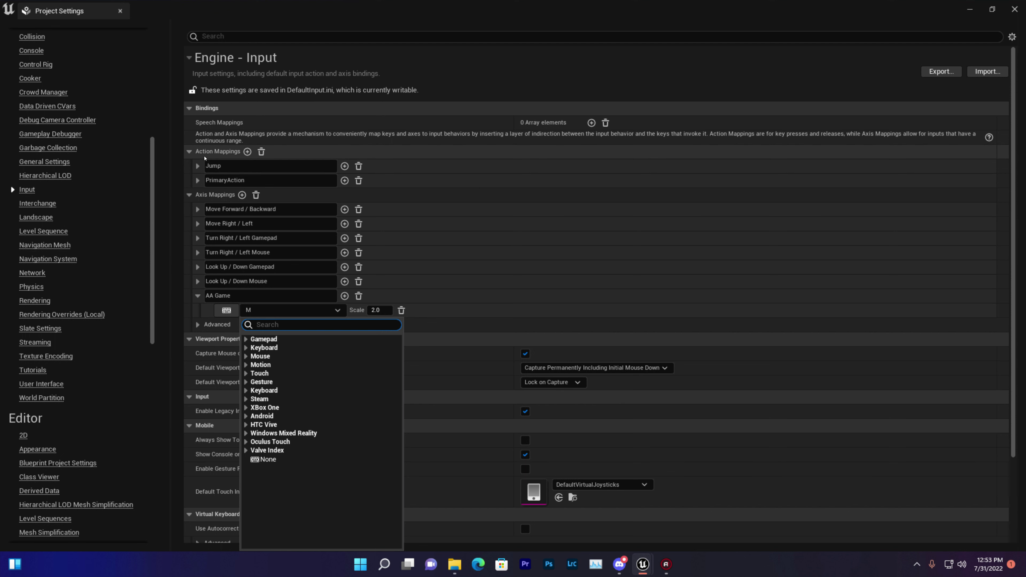
click(345, 166)
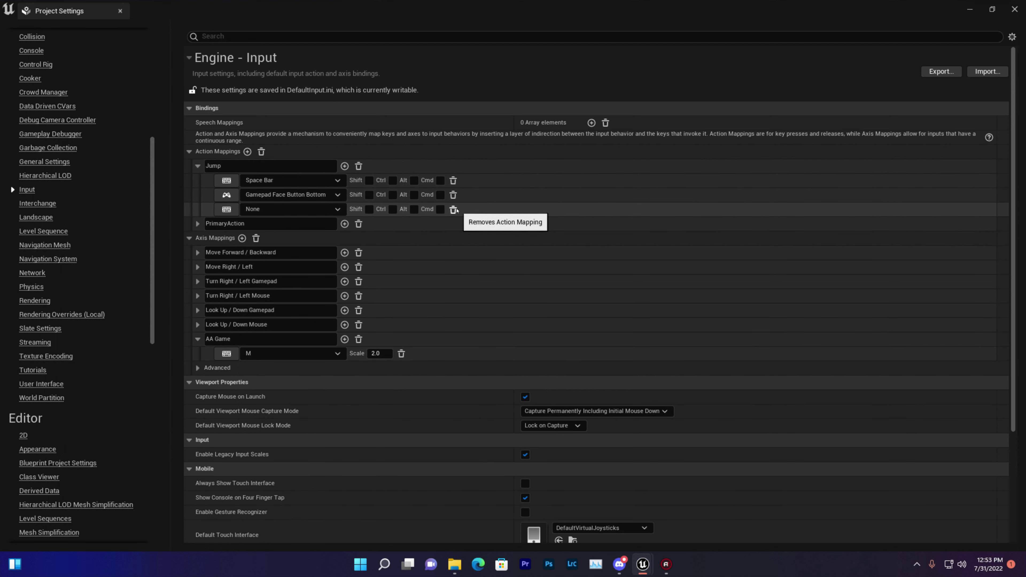
Remove Jump's empty None key and add a new action mapping named Fire Now
click(453, 209)
click(202, 166)
click(247, 151)
text(Fire Now)
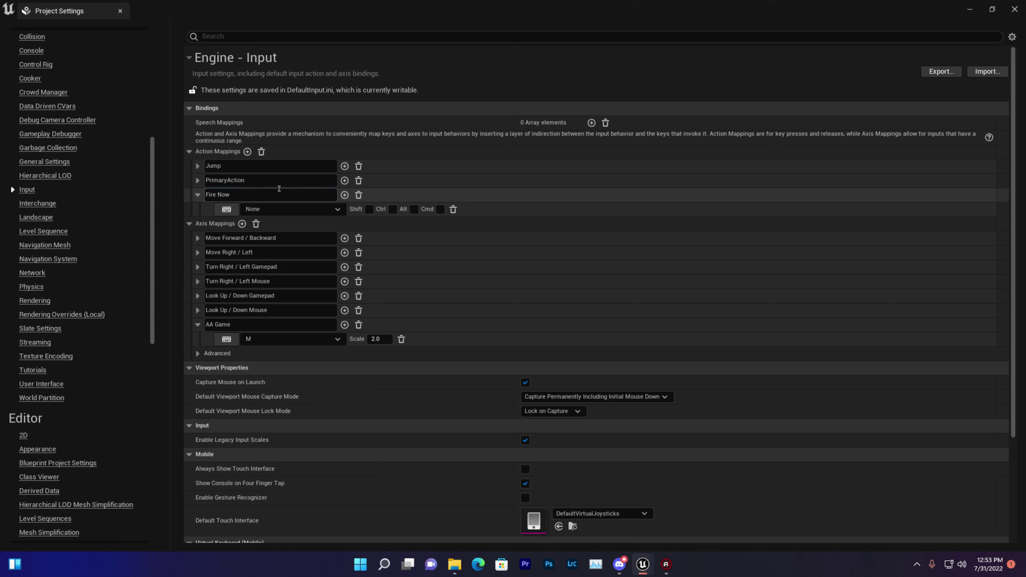
Bind the Fire Now action mapping to the Left Mouse Button
click(284, 207)
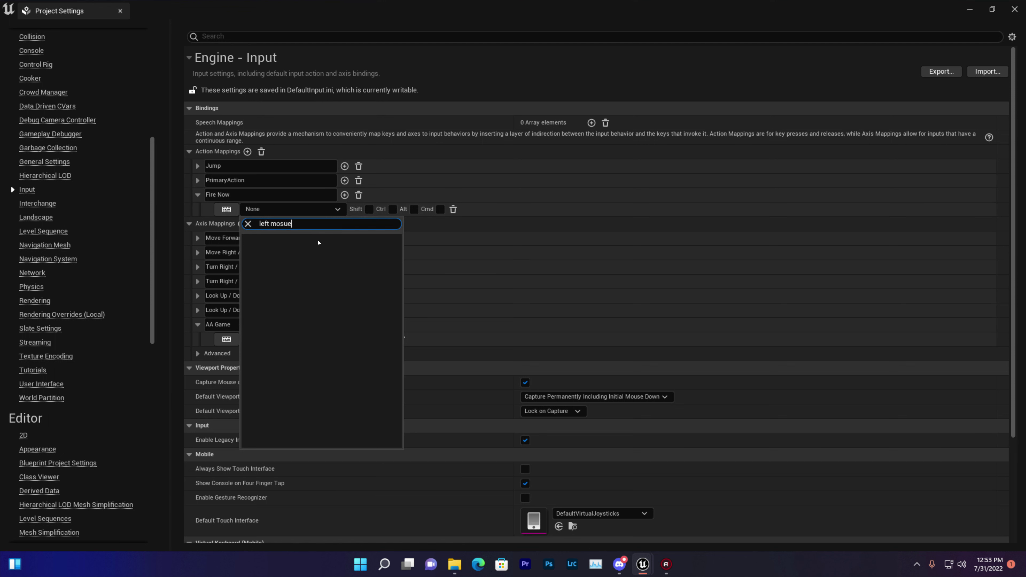
key(BackSpace)
key(BackSpace)
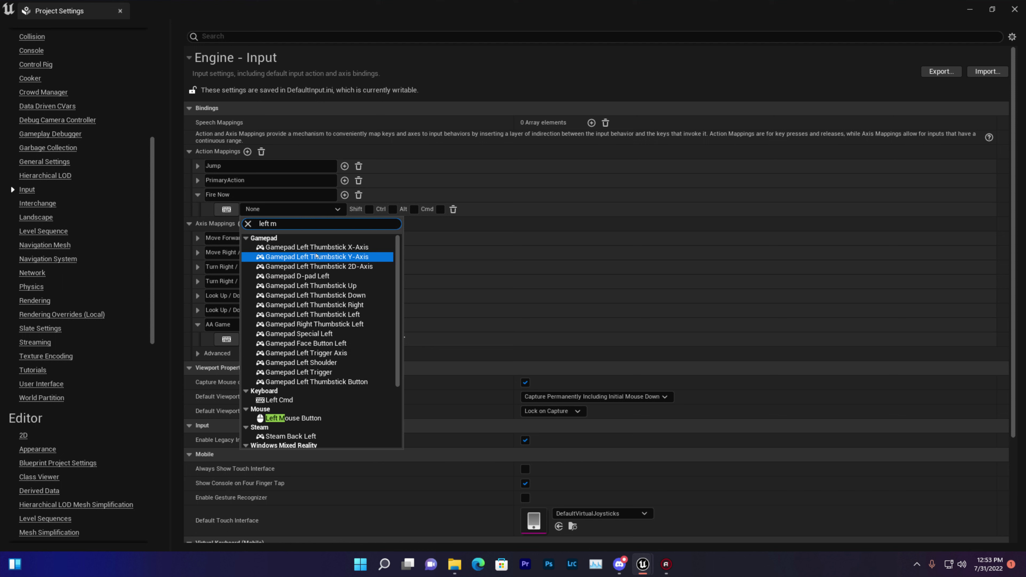
key(BackSpace)
key(BackSpace)
scroll(342, 274, down, 5)
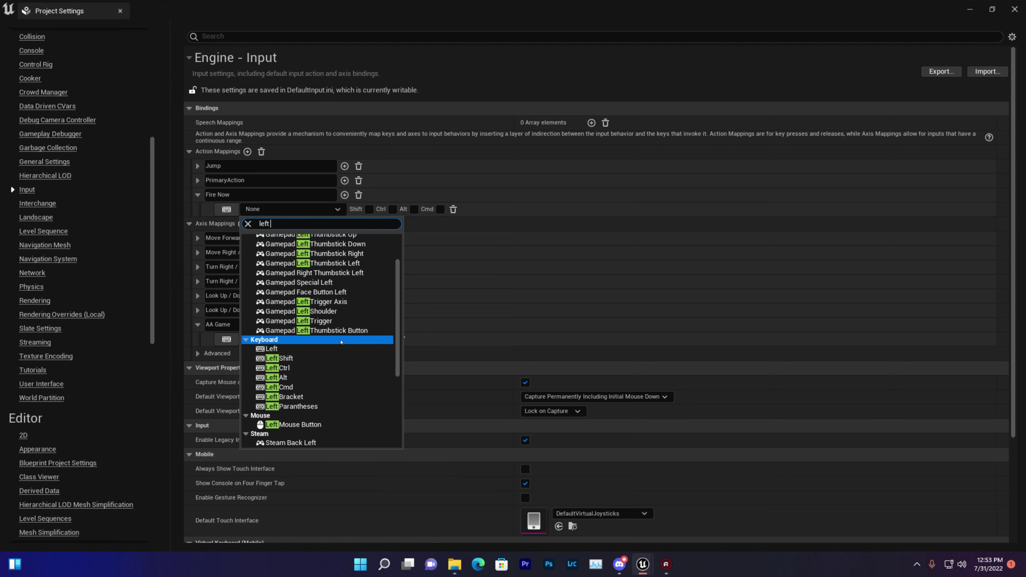
scroll(304, 359, down, 3)
scroll(303, 359, down, 3)
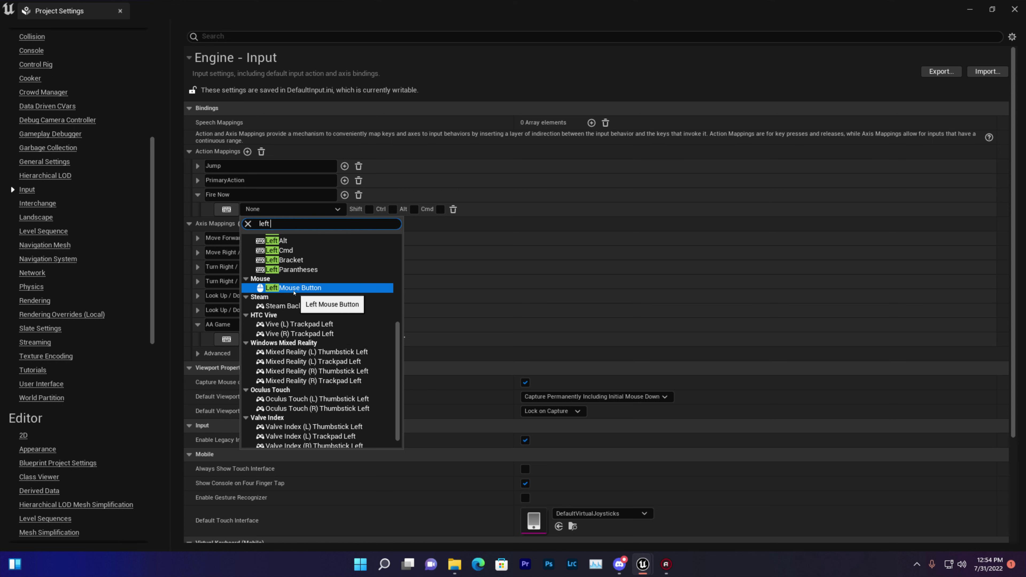
click(293, 289)
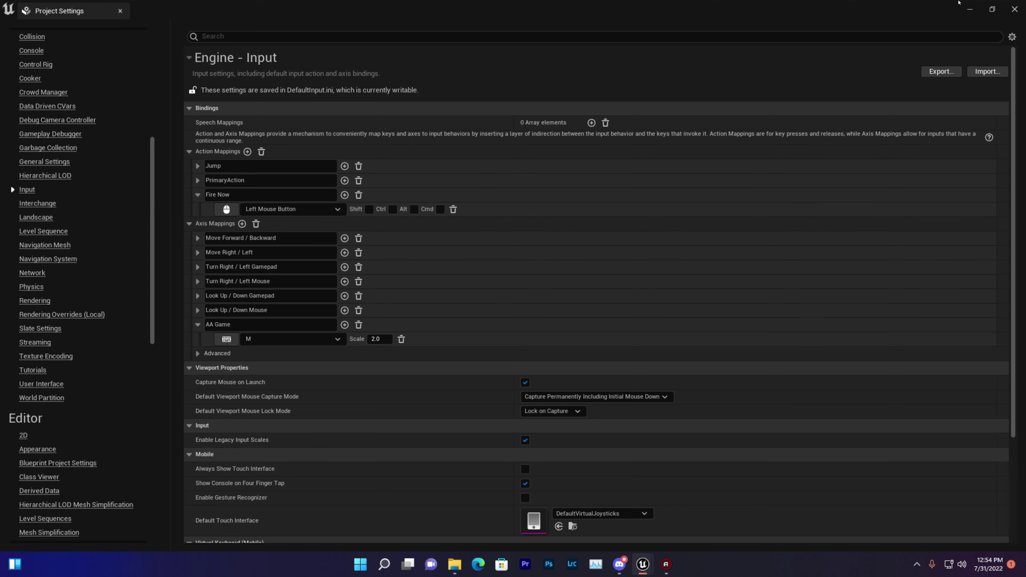
Place an InputAction Fire Now event node in the Event Graph via a 'fire' search
click(1015, 9)
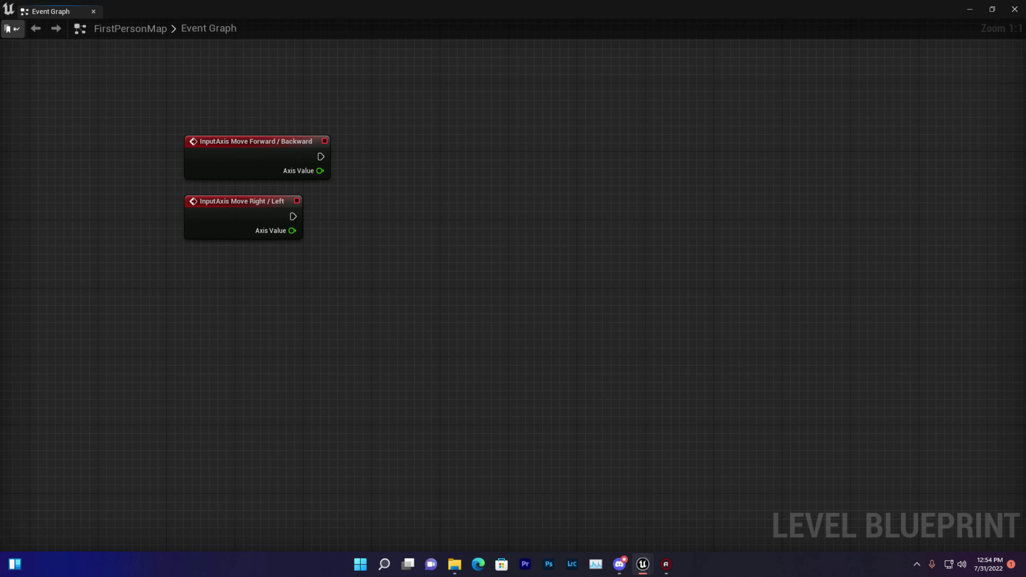
click(969, 11)
mouse_move(652, 568)
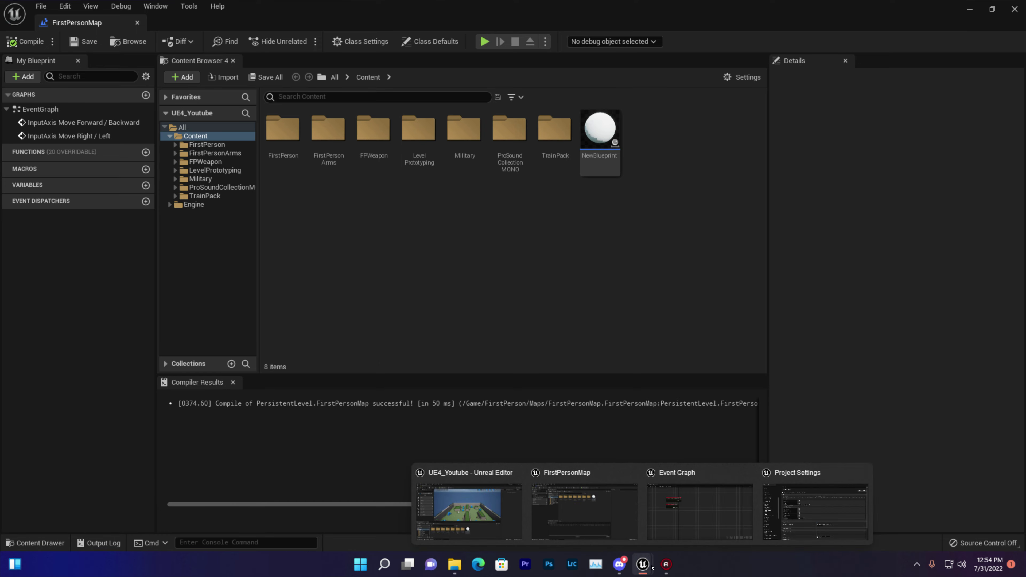
click(699, 511)
right_click(404, 197)
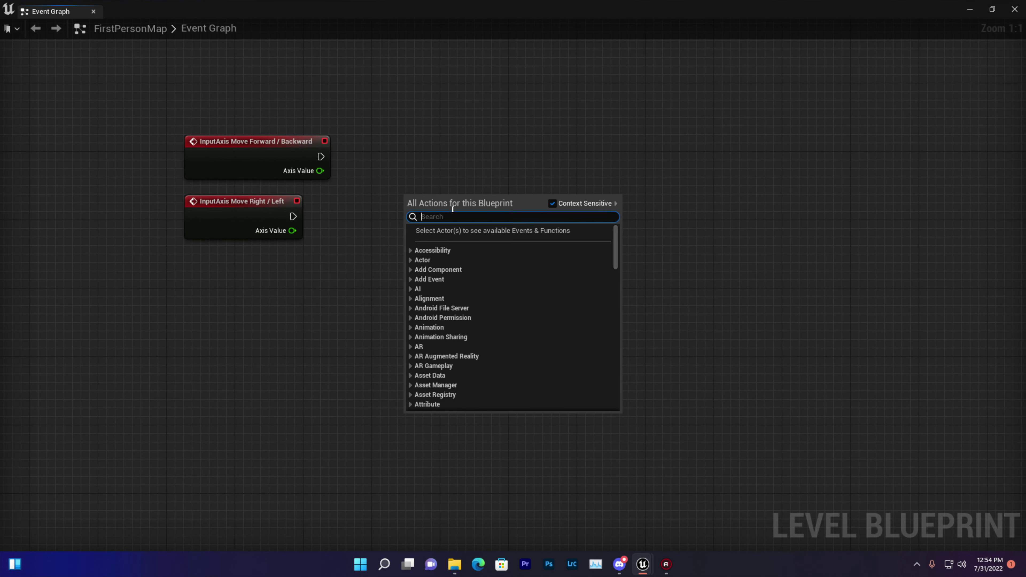
text(fire)
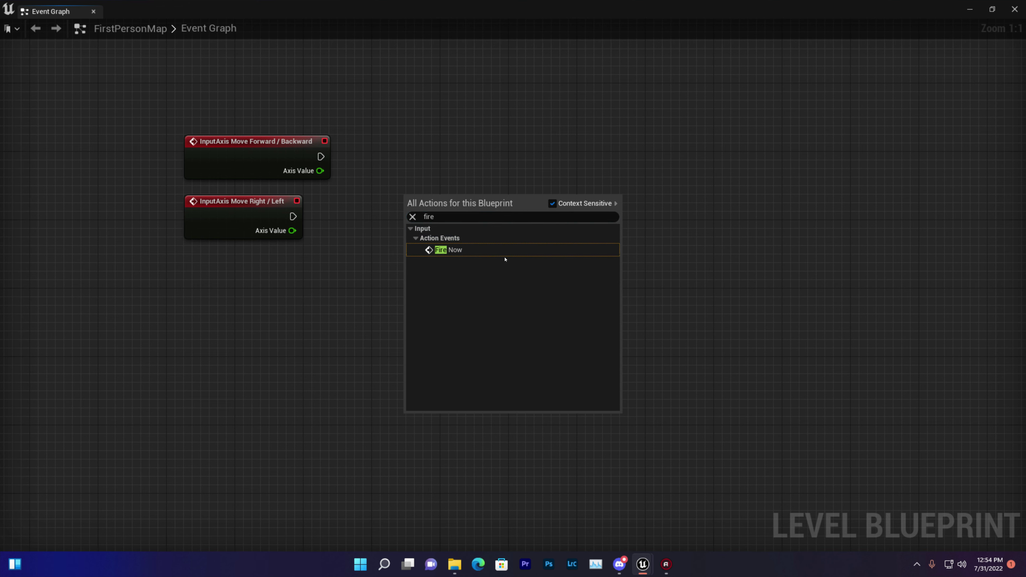
click(505, 251)
drag(444, 198, 314, 299)
Pan the graph to make room below Fire Now and bring the input settings back up
right_drag(407, 321, 444, 193)
right_click(385, 279)
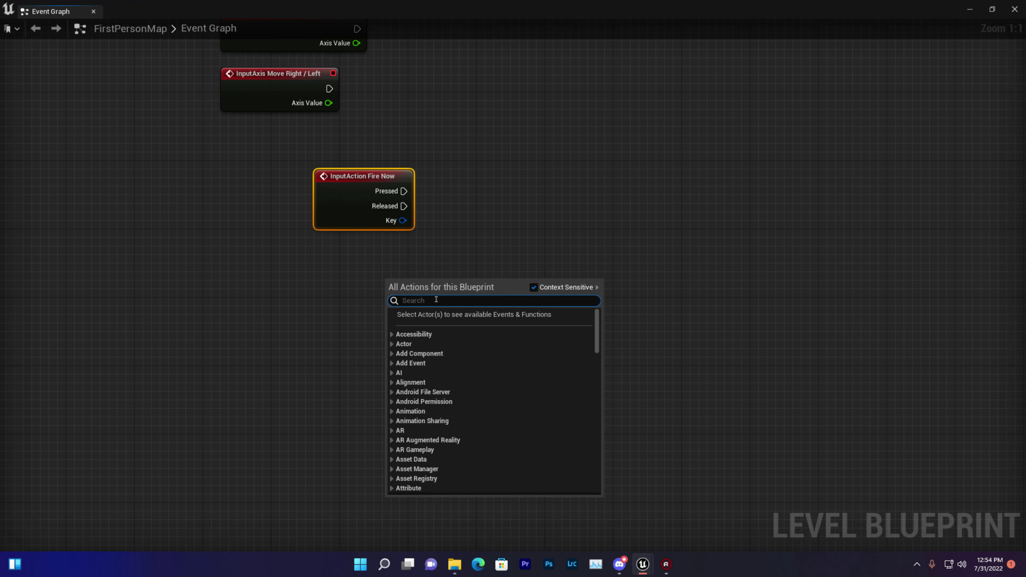
text(my)
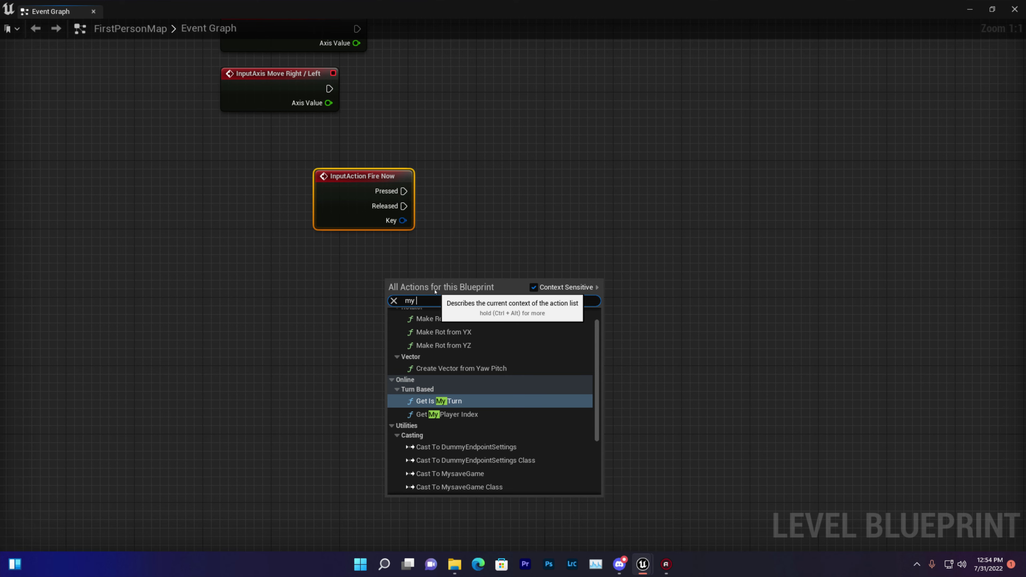
mouse_move(637, 569)
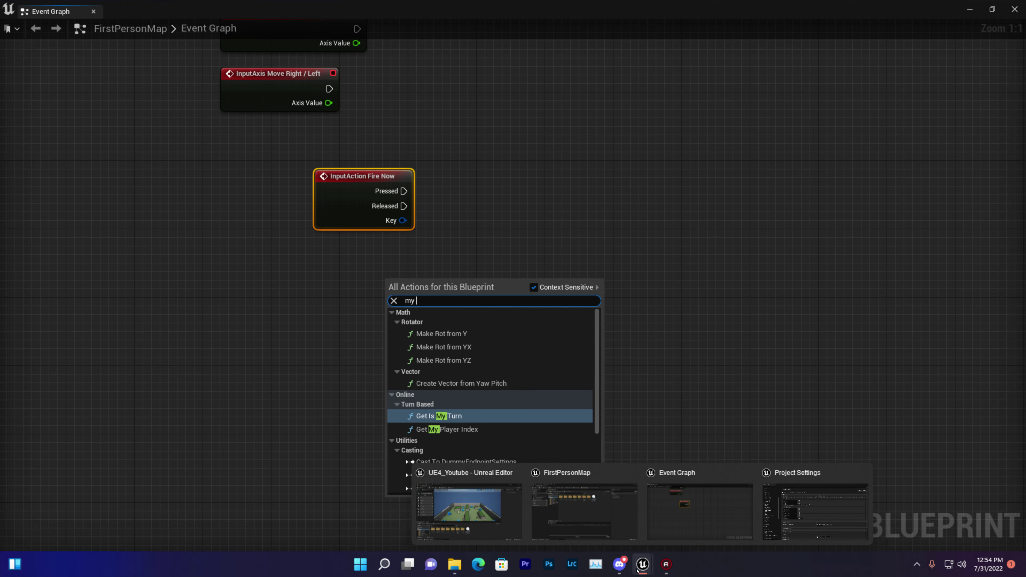
click(815, 511)
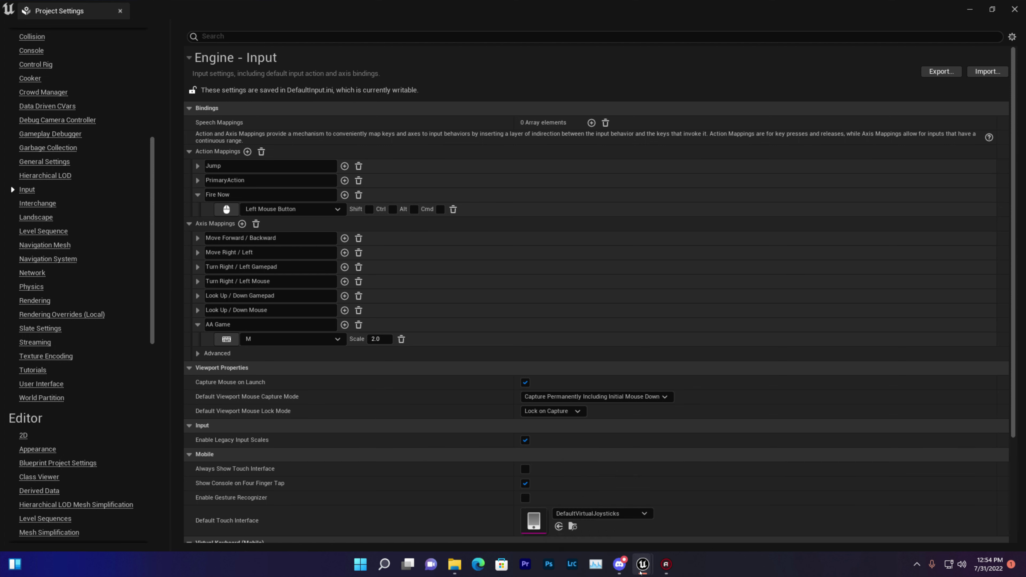
In the Event Graph, delete an accidentally added Add Gameplay Tag node
mouse_move(643, 564)
click(700, 505)
right_click(374, 287)
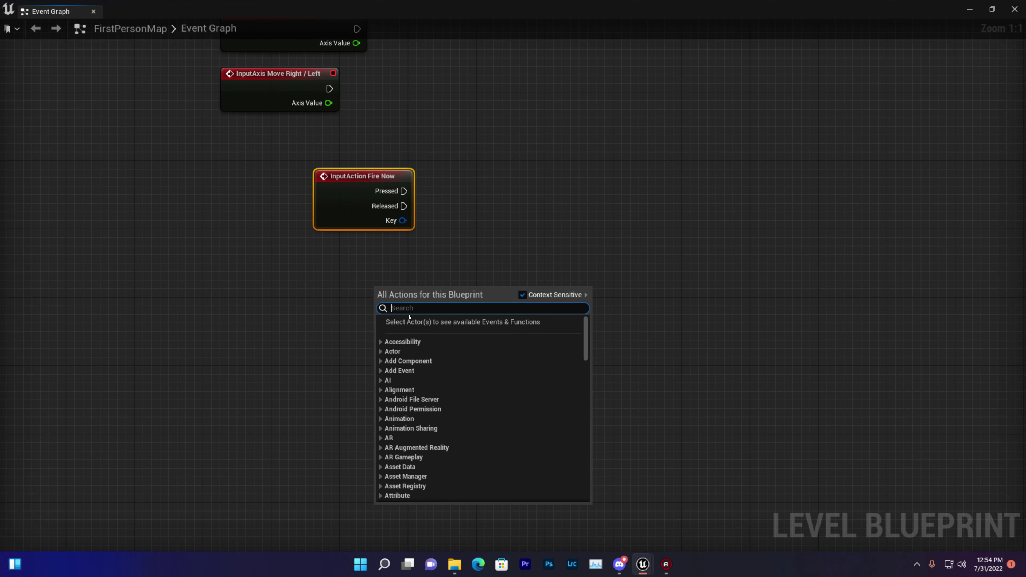
text(add gamep)
key(Return)
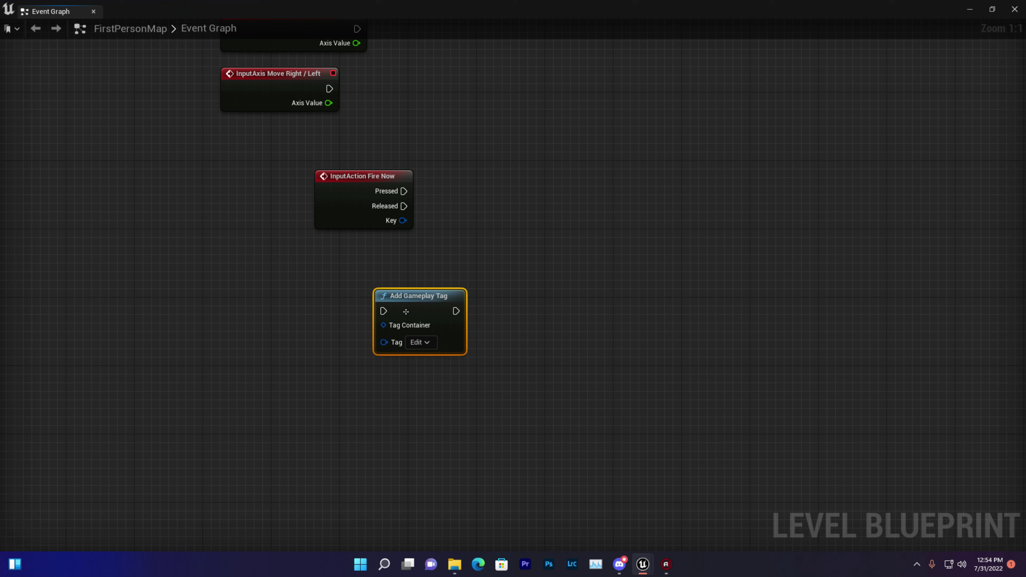
key(Delete)
Search the actions list and place the InputAxis AA Game event node
right_click(358, 301)
text(add)
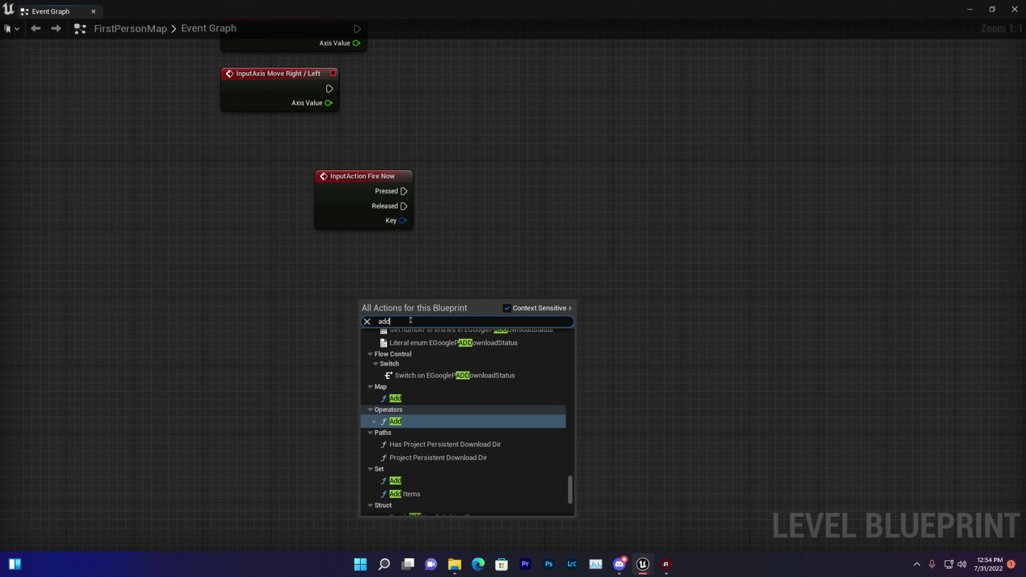
text( ga)
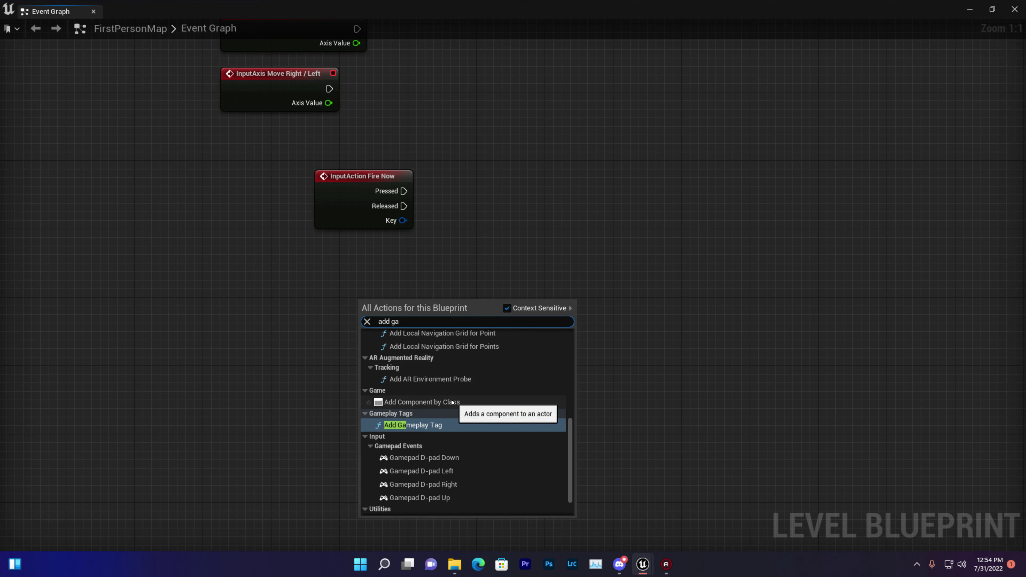
text(me)
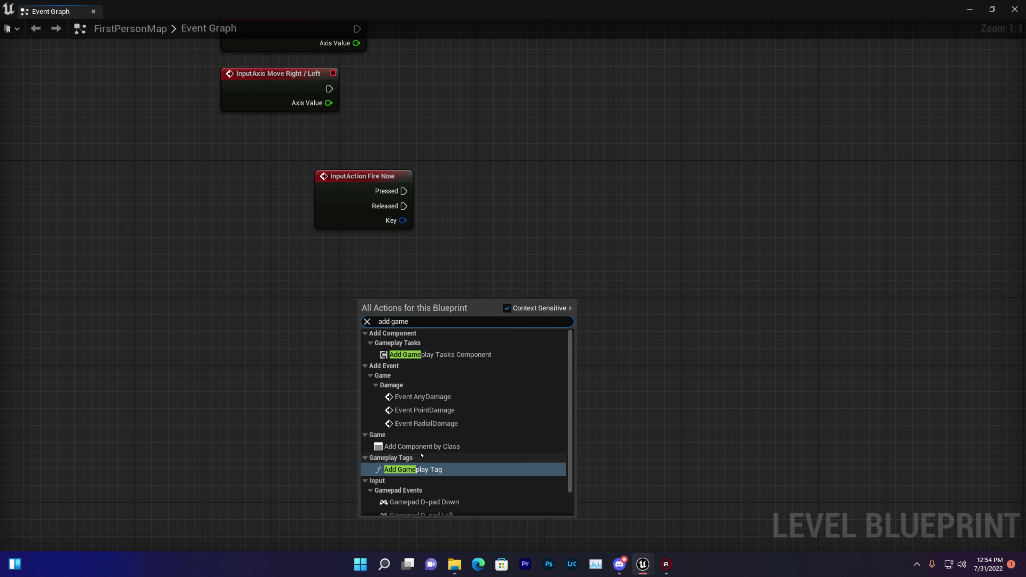
scroll(438, 406, down, 1)
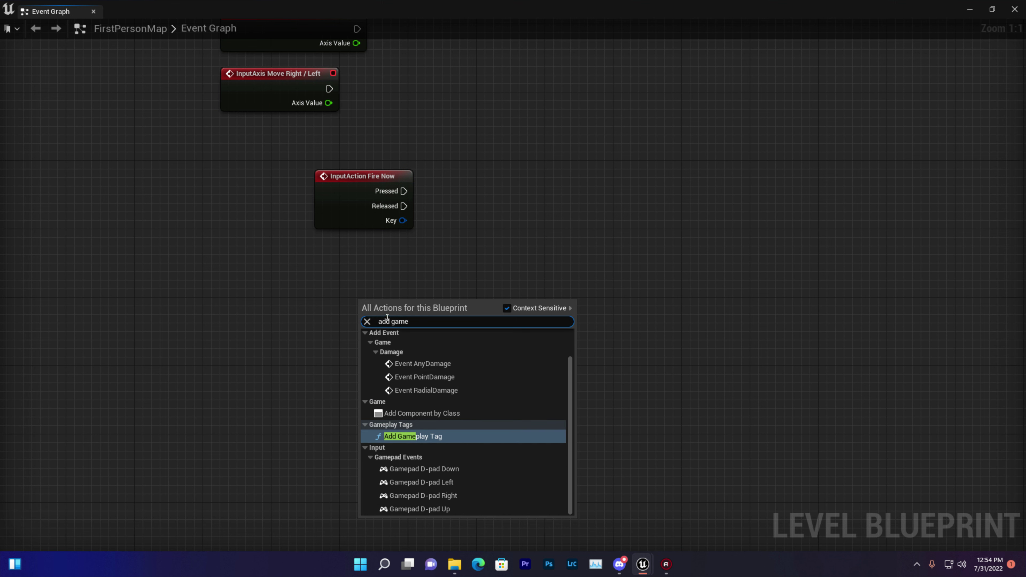
key(BackSpace)
key(BackSpace)
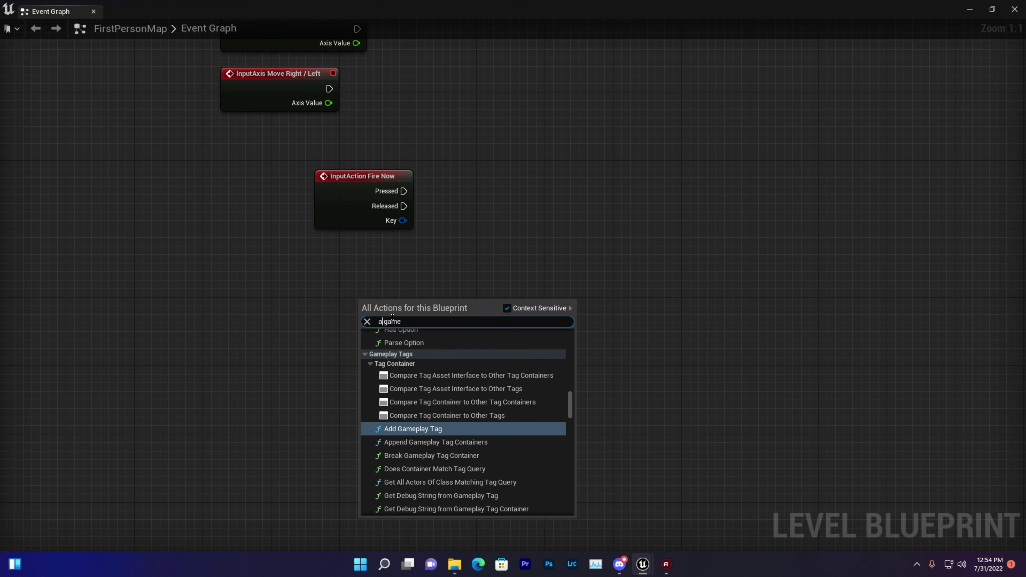
text(a)
click(421, 359)
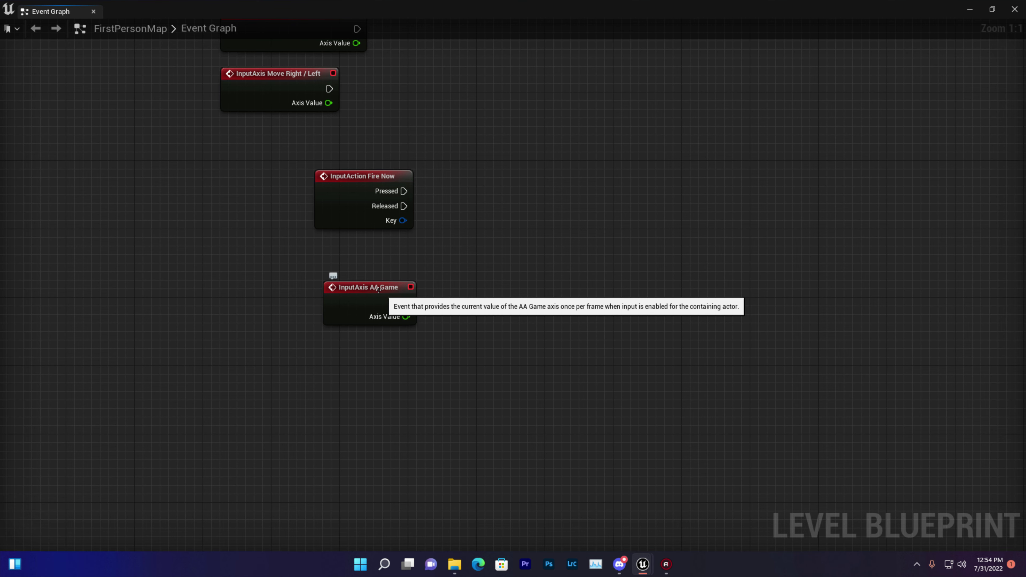
Drag the InputAxis AA Game node up under Fire Now and box-select both nodes
drag(340, 288, 337, 254)
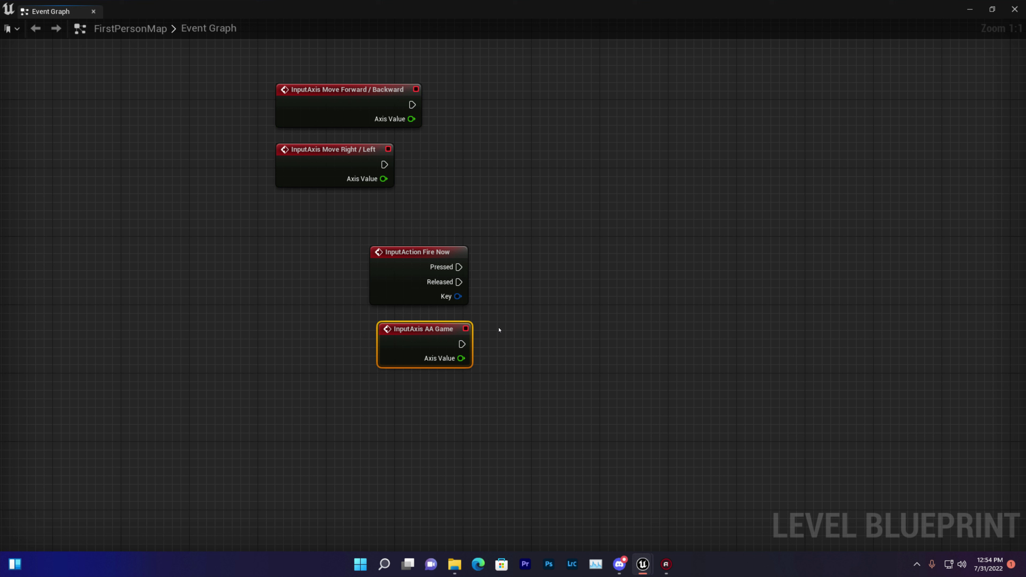
drag(523, 284, 450, 402)
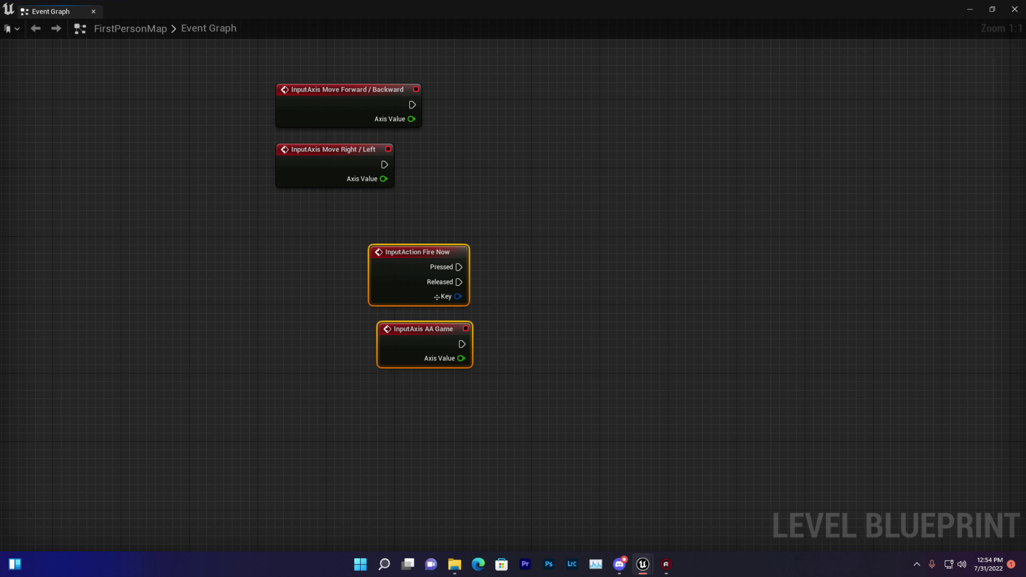